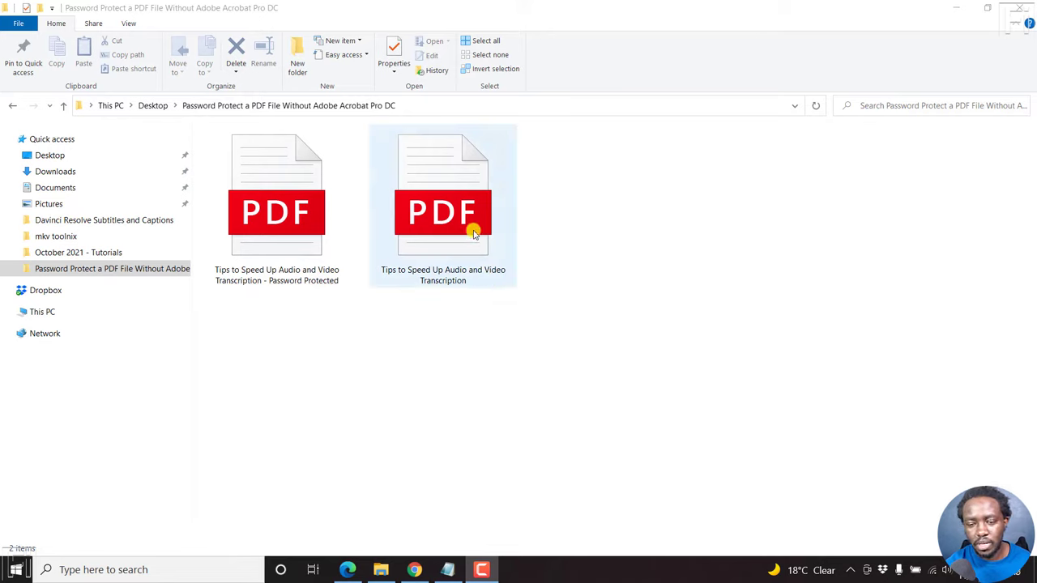
Step: In File Explorer, select the unprotected Tips to Speed Up Audio and Video Transcription PDF
{"action": "left_click", "coordinate": [451, 192]}
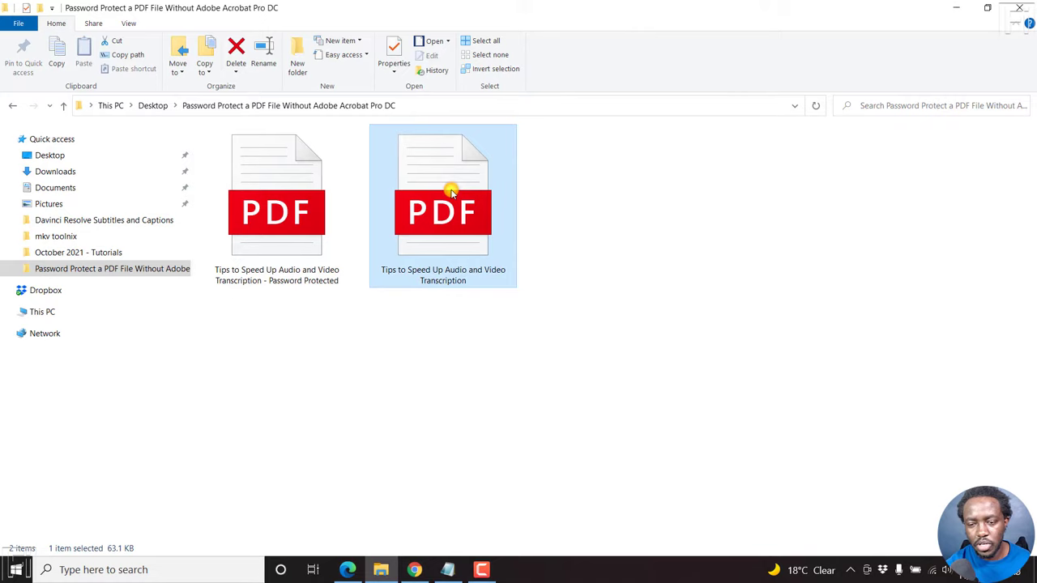
{"action": "left_click", "coordinate": [297, 208]}
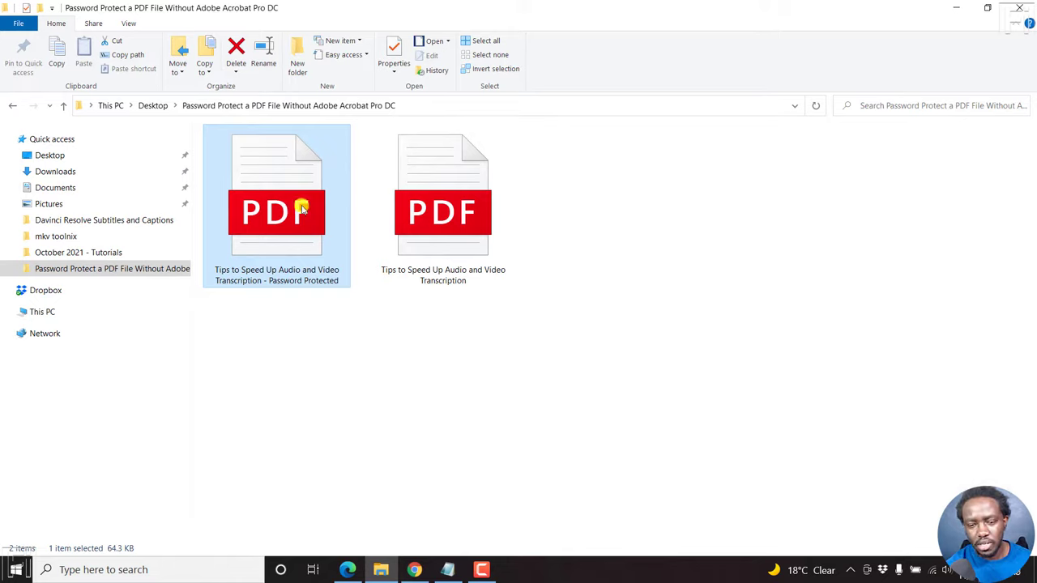
{"action": "left_click", "coordinate": [461, 225]}
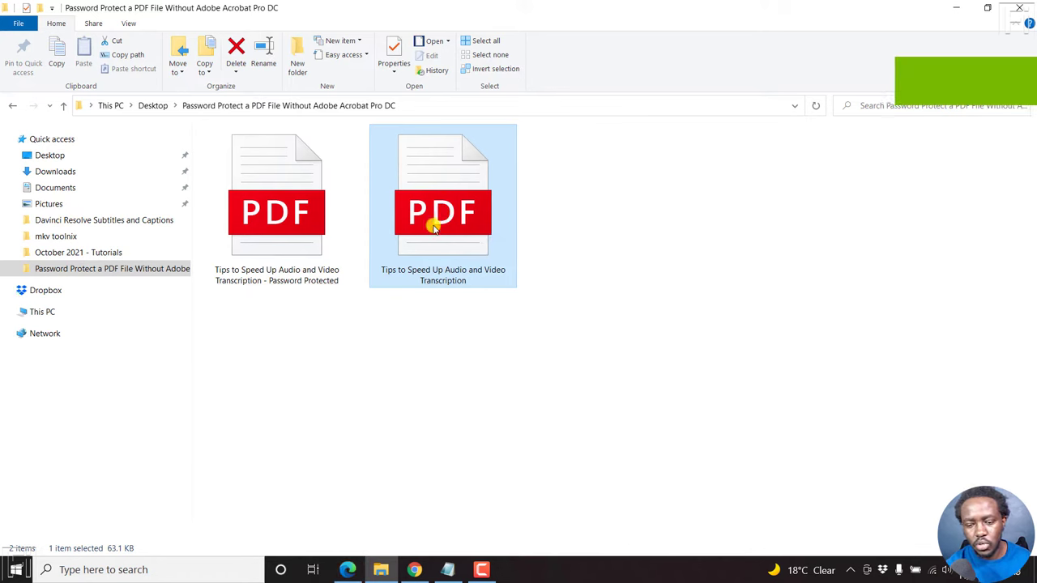
Step: Bring up the PDF in Edge and confirm printing is allowed, cancelling the print
{"action": "left_click", "coordinate": [347, 570]}
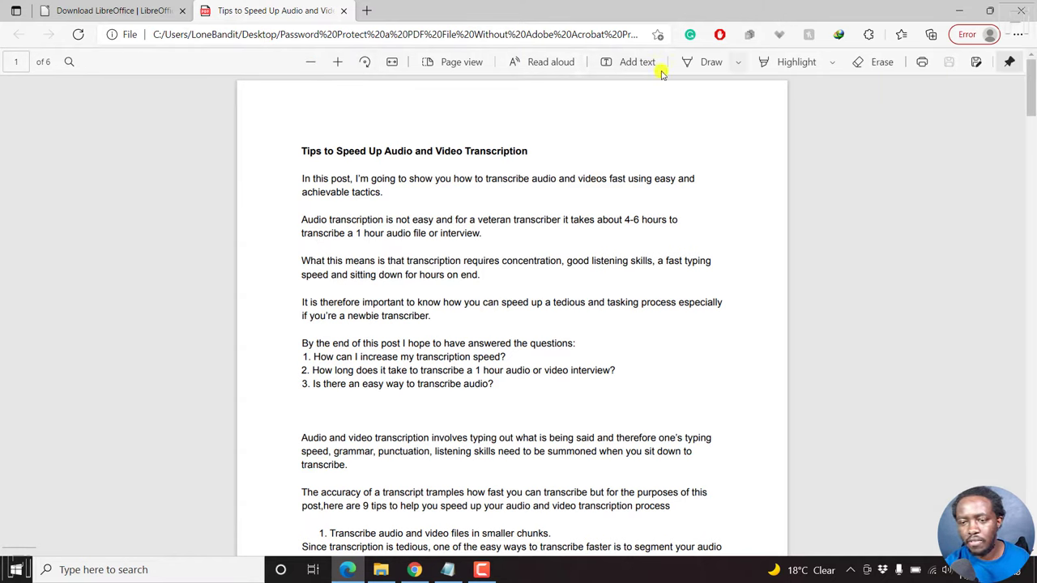
{"action": "left_click", "coordinate": [924, 63]}
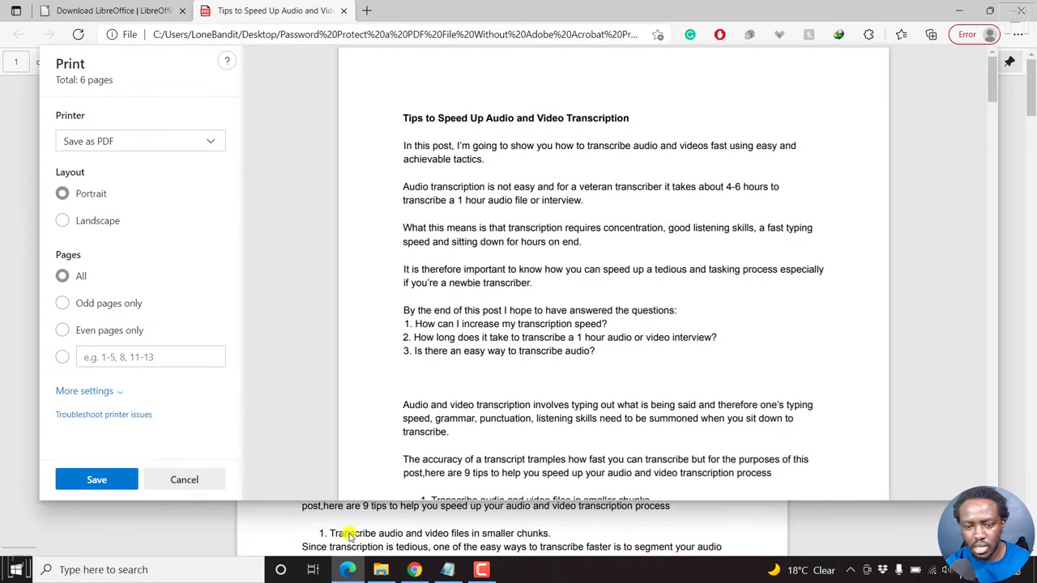
{"action": "left_click", "coordinate": [185, 484]}
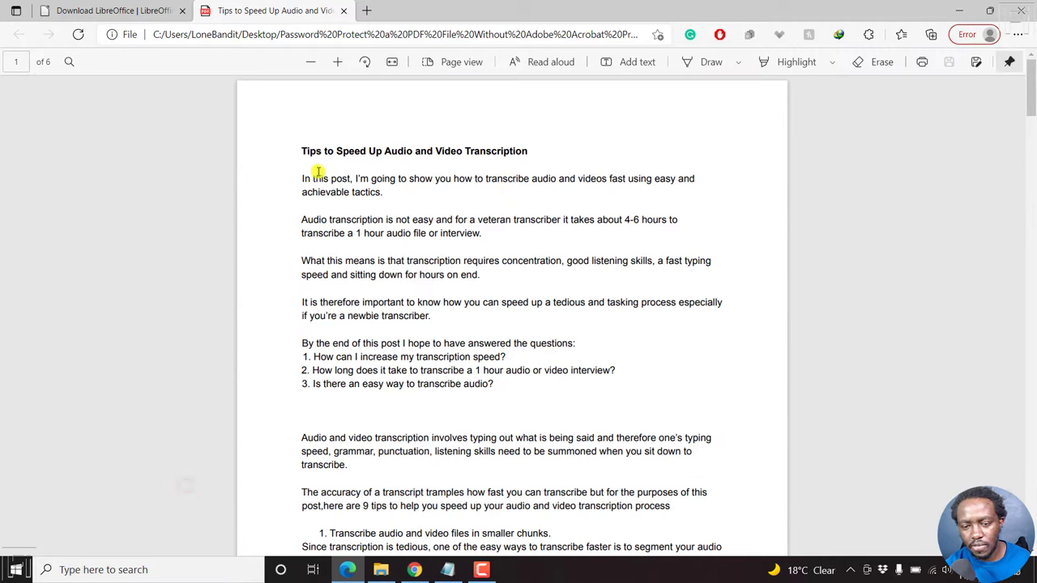
Step: Copy the paragraph beginning 'In this post' and paste it into a new Notepad document
{"action": "left_click_drag", "start_coordinate": [299, 176], "coordinate": [383, 192]}
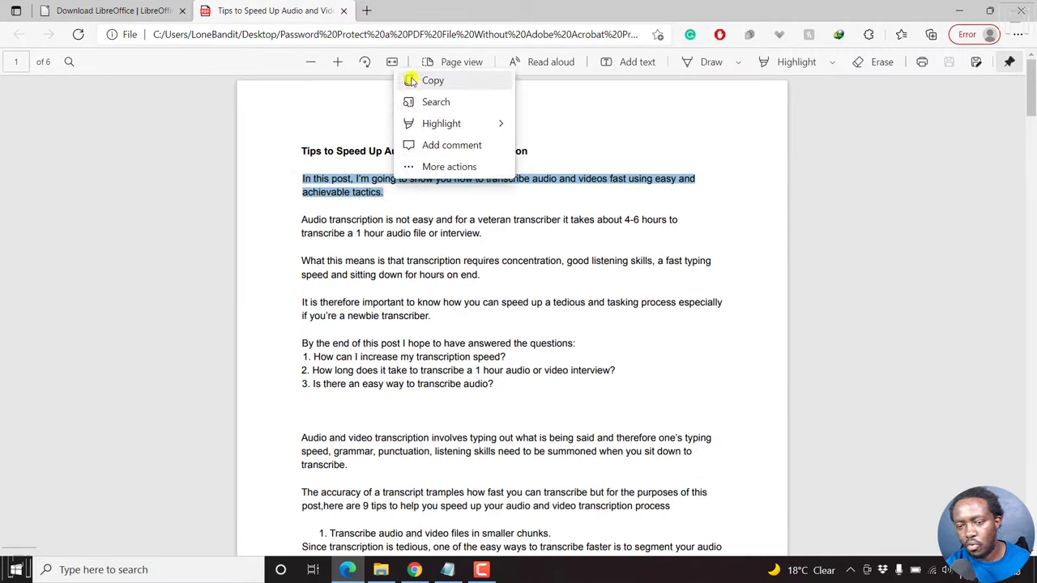
{"action": "left_click", "coordinate": [438, 82]}
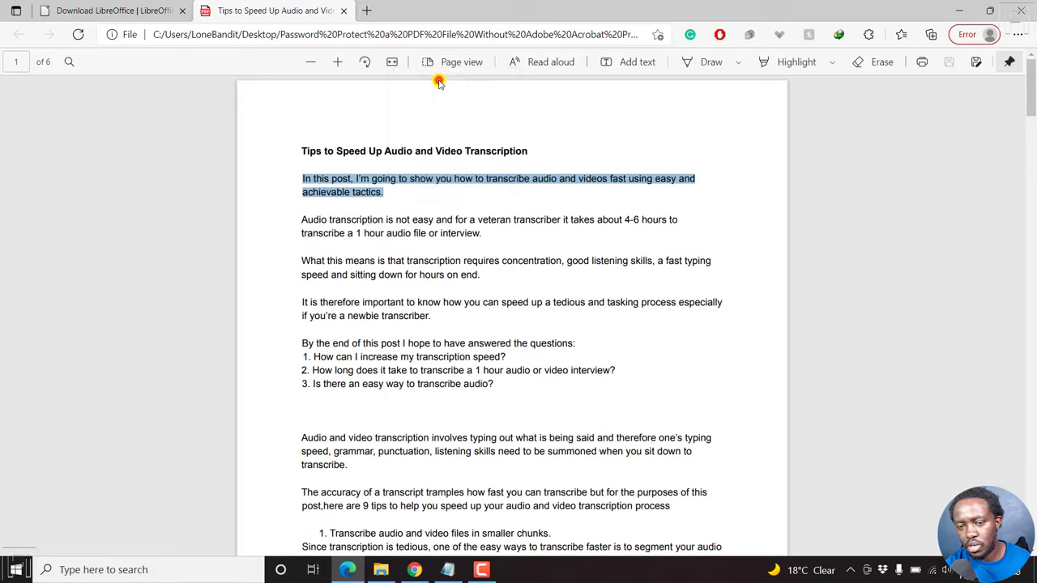
{"action": "left_click", "coordinate": [448, 570]}
{"action": "key", "text": "ctrl+v"}
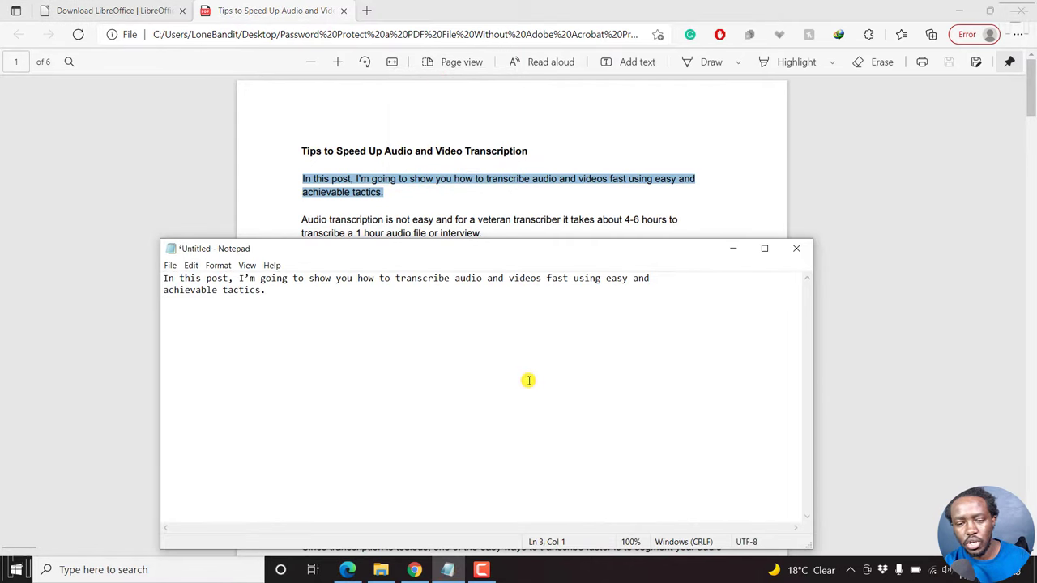
{"action": "left_click", "coordinate": [593, 139]}
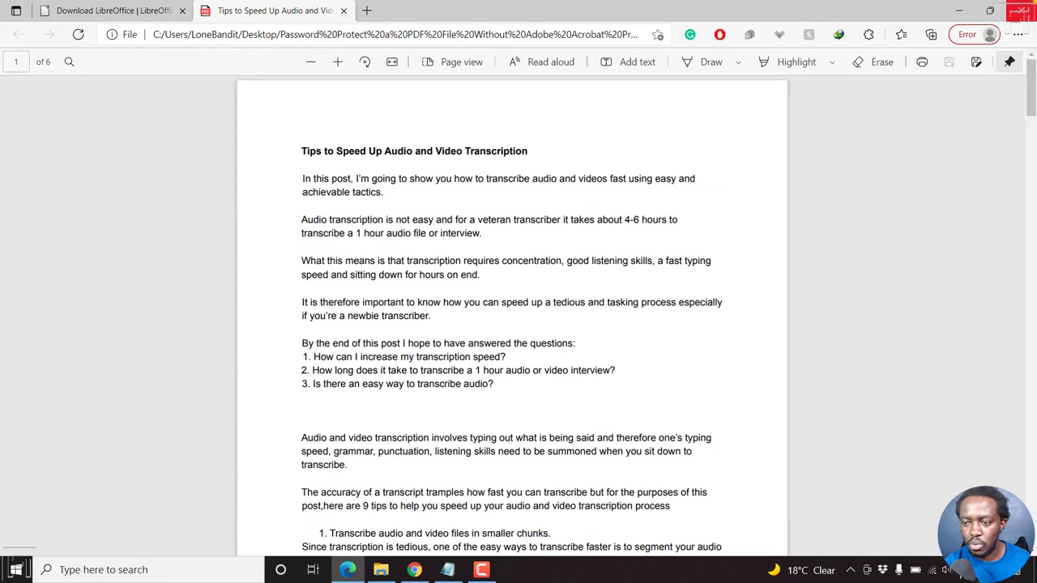
{"action": "left_click", "coordinate": [961, 10]}
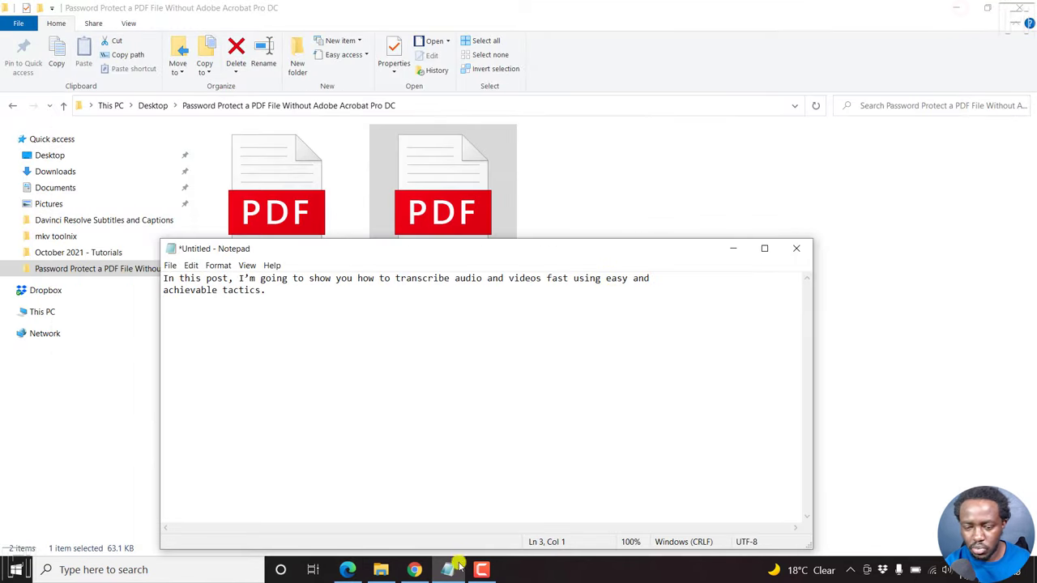
Step: View the operating-system choices for LibreOffice 7.2.2 on the Download LibreOffice page, with Windows (64-bit) selected
{"action": "left_click", "coordinate": [348, 570]}
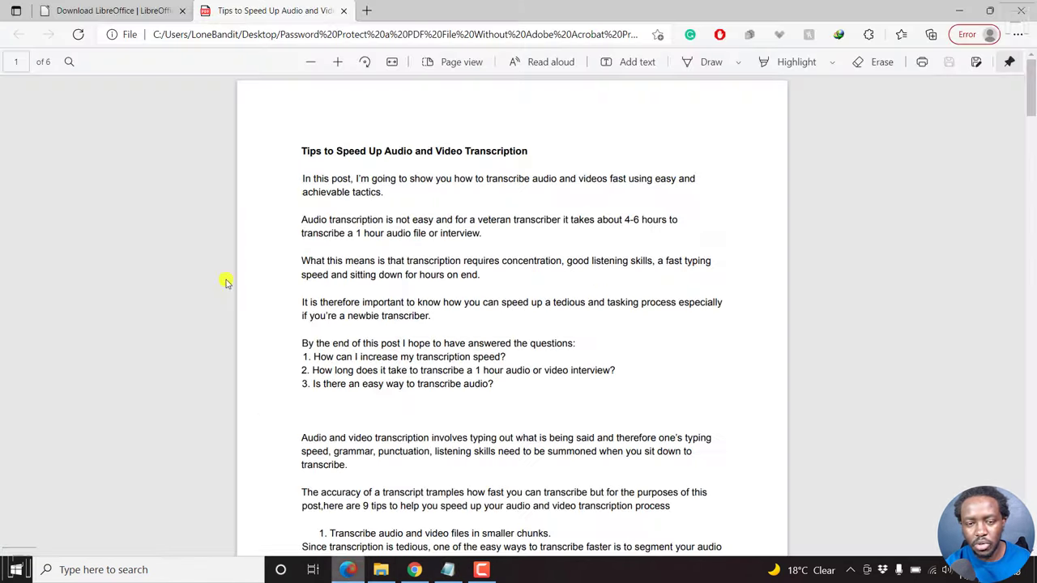
{"action": "left_click", "coordinate": [113, 11]}
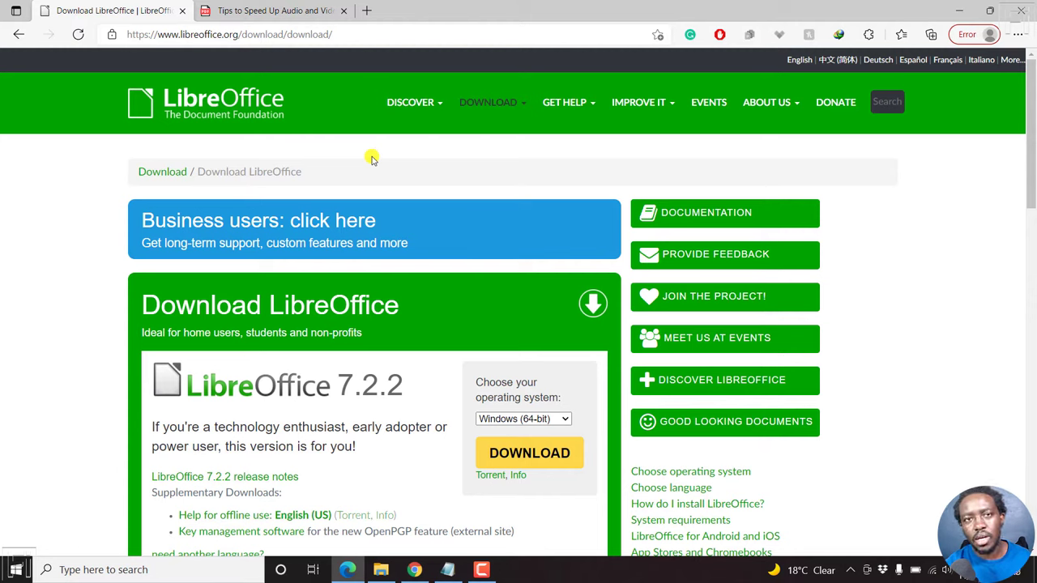
{"action": "left_click", "coordinate": [558, 420]}
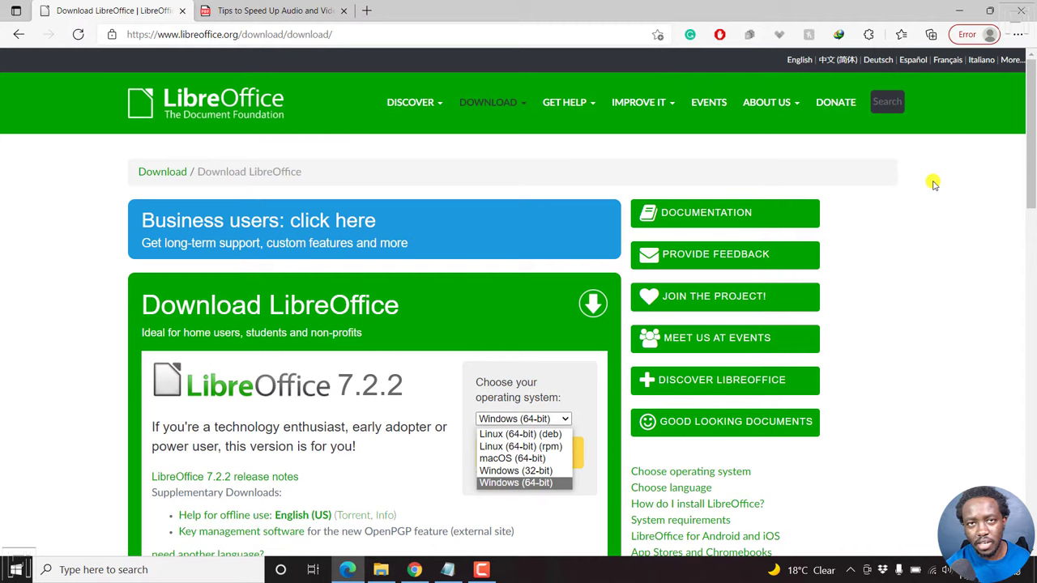
Step: Minimise Edge and launch LibreOffice Draw by searching 'lib' in Windows search
{"action": "left_click", "coordinate": [960, 10]}
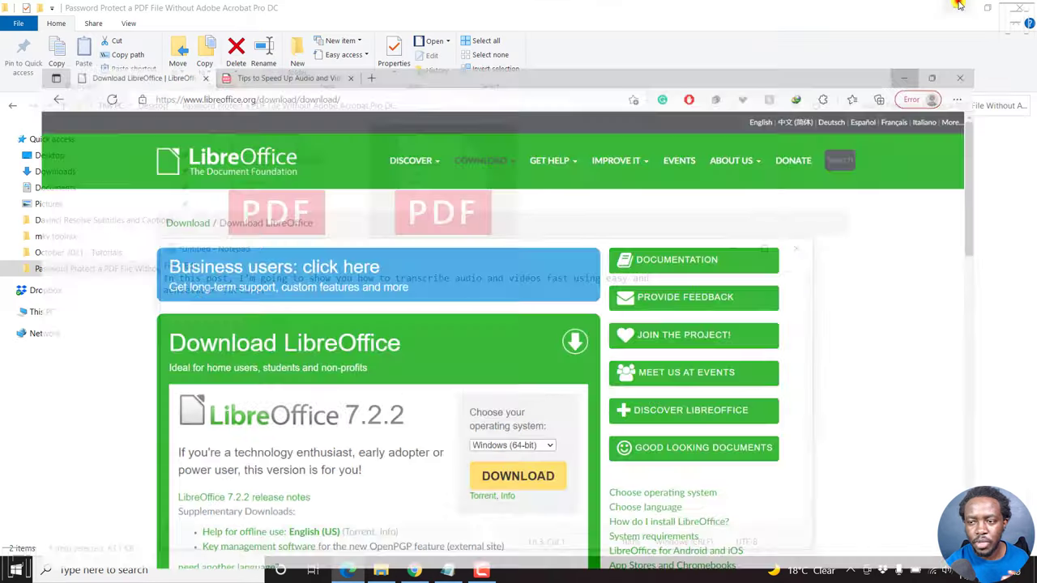
{"action": "left_click", "coordinate": [688, 167]}
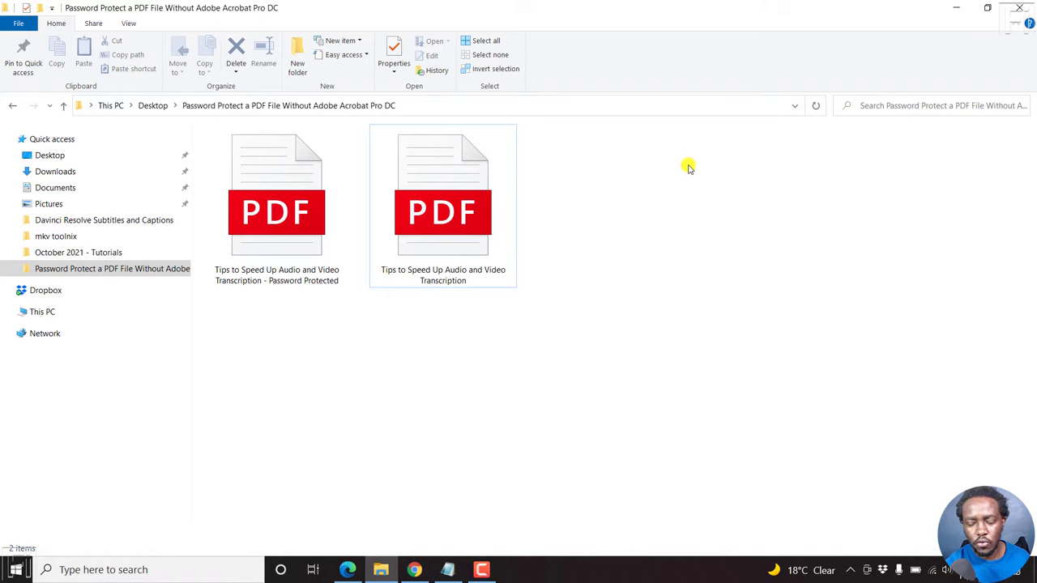
{"action": "left_click", "coordinate": [433, 227]}
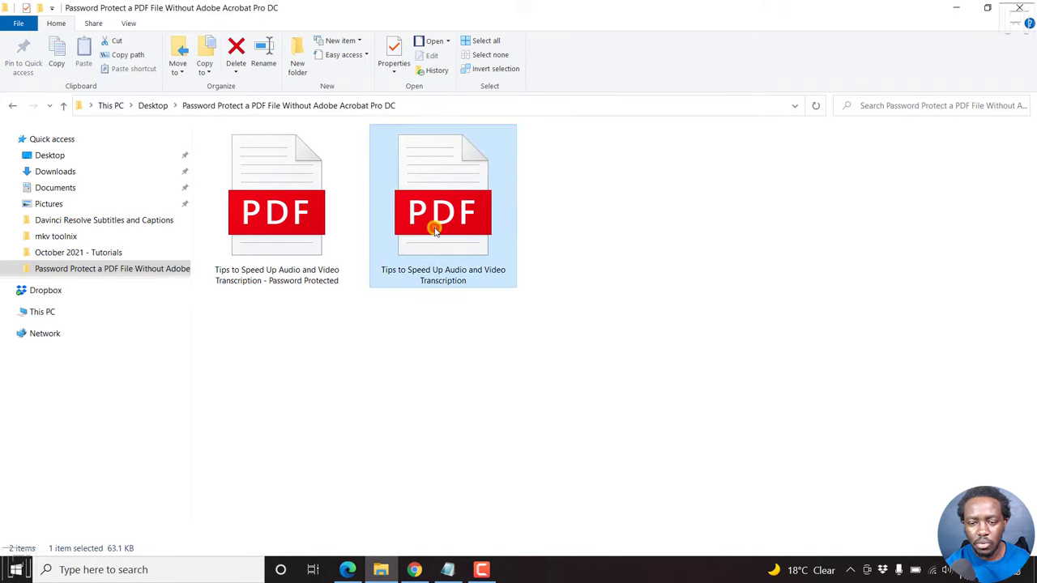
{"action": "left_click", "coordinate": [72, 573]}
{"action": "type", "text": "lib"}
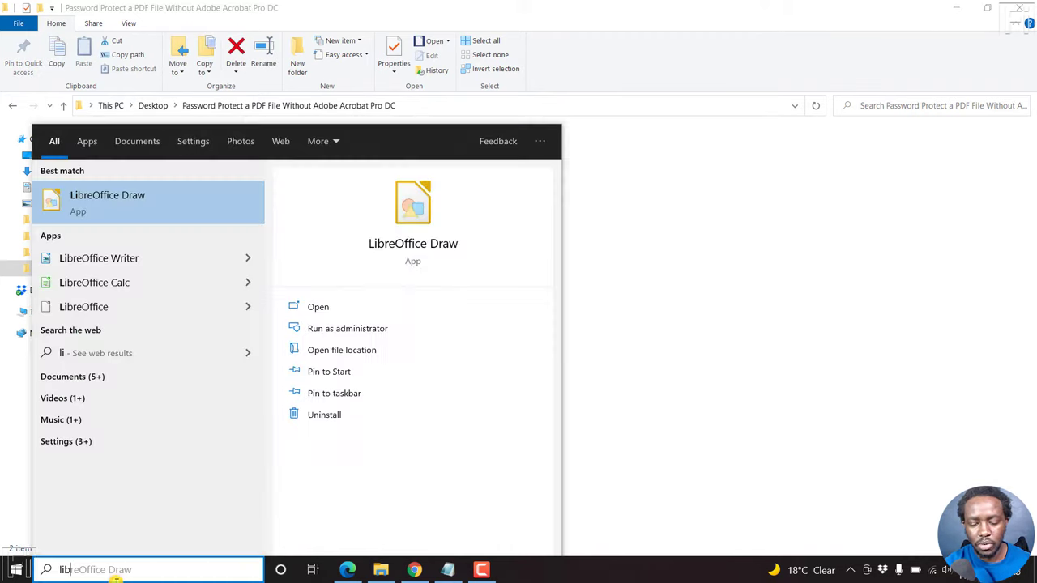
{"action": "key", "text": "Down"}
{"action": "key", "text": "Return"}
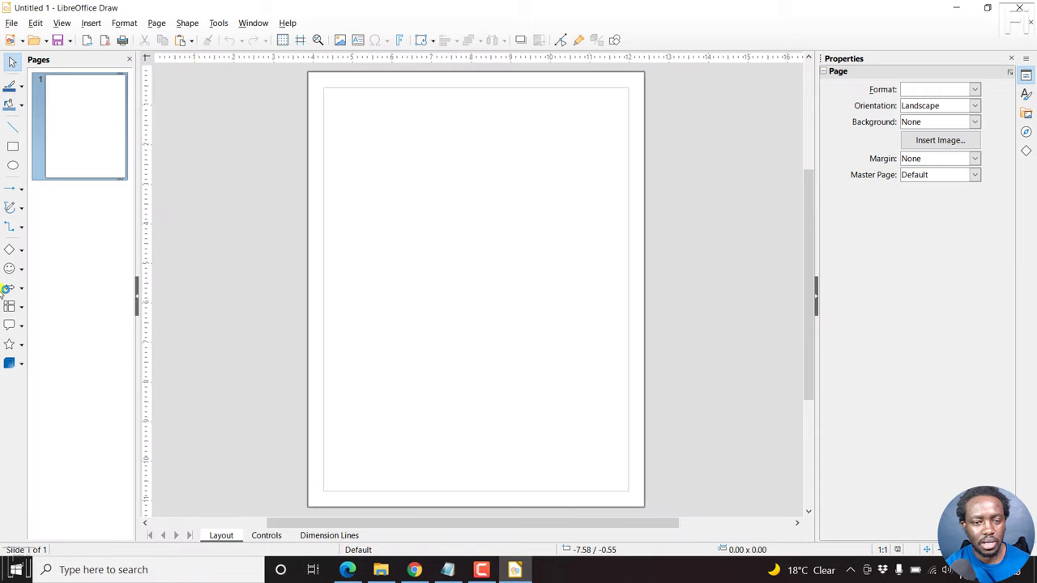
Step: Open 'Tips to Speed Up Audio and Video Transcription' PDF in Draw, showing all 6 pages
{"action": "left_click", "coordinate": [9, 23]}
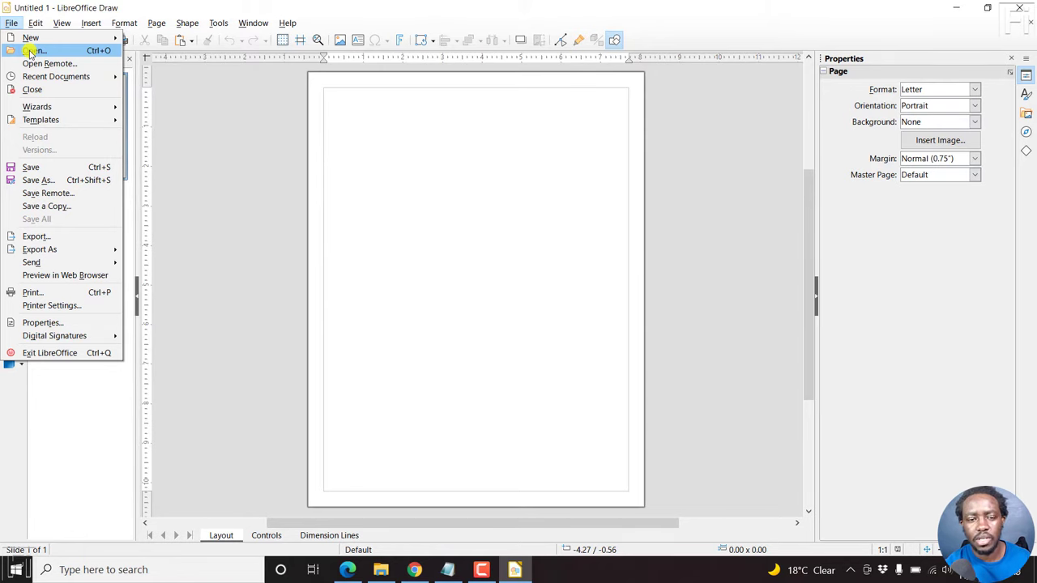
{"action": "left_click", "coordinate": [30, 51]}
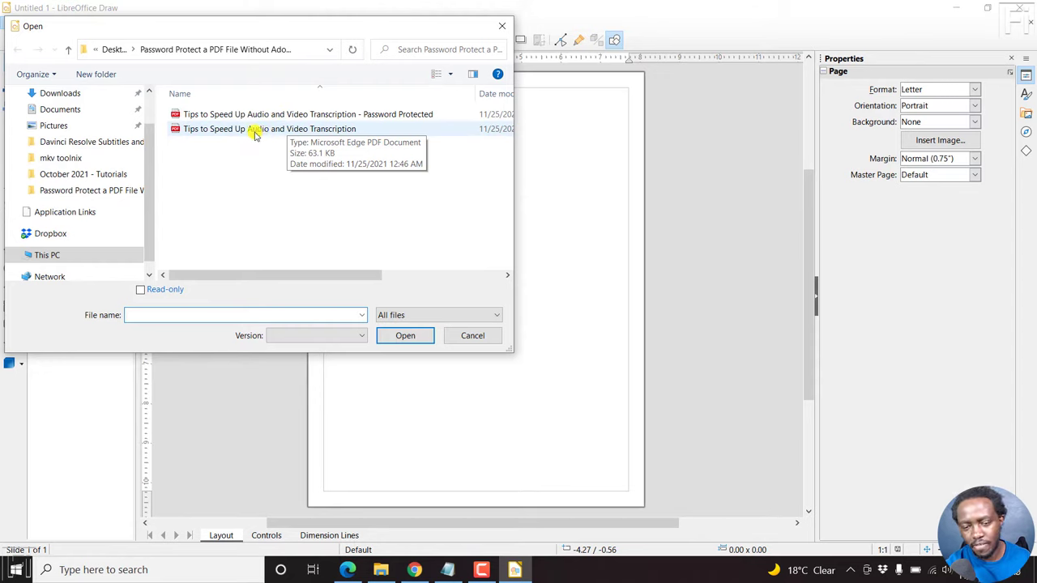
{"action": "left_click", "coordinate": [254, 134]}
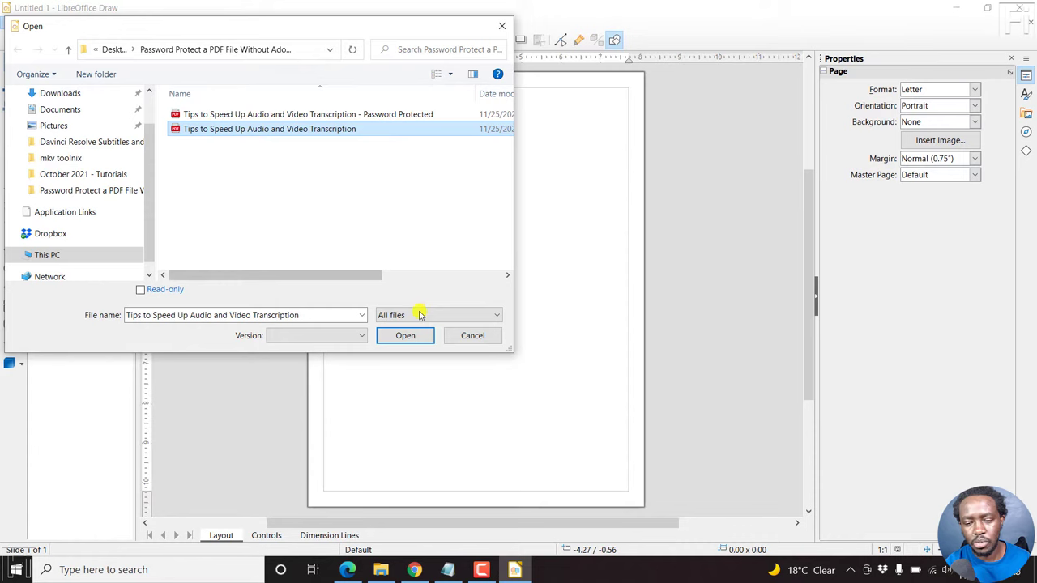
{"action": "left_click", "coordinate": [408, 336]}
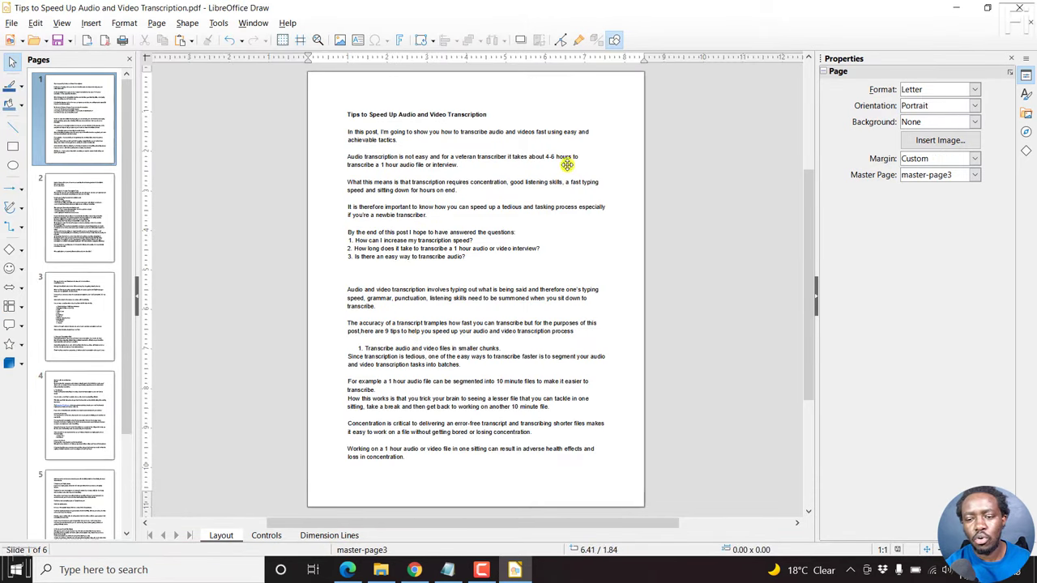
Step: Retype the page 1 title to read 'Tips to Speed Up Audio and Video Transcription'
{"action": "left_click", "coordinate": [402, 114]}
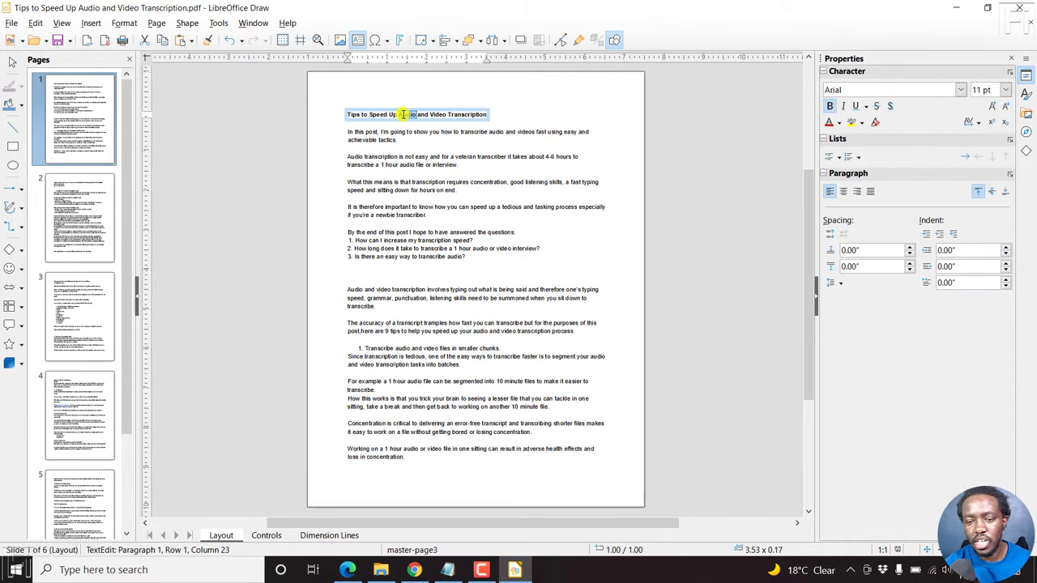
{"action": "key", "text": "BackSpace"}
{"action": "key", "text": "BackSpace"}
{"action": "key", "text": "BackSpace"}
{"action": "key", "text": "BackSpace"}
{"action": "key", "text": "BackSpace"}
{"action": "key", "text": "BackSpace"}
{"action": "key", "text": "BackSpace"}
{"action": "key", "text": "BackSpace"}
{"action": "key", "text": "BackSpace"}
{"action": "key", "text": "BackSpace"}
{"action": "key", "text": "BackSpace"}
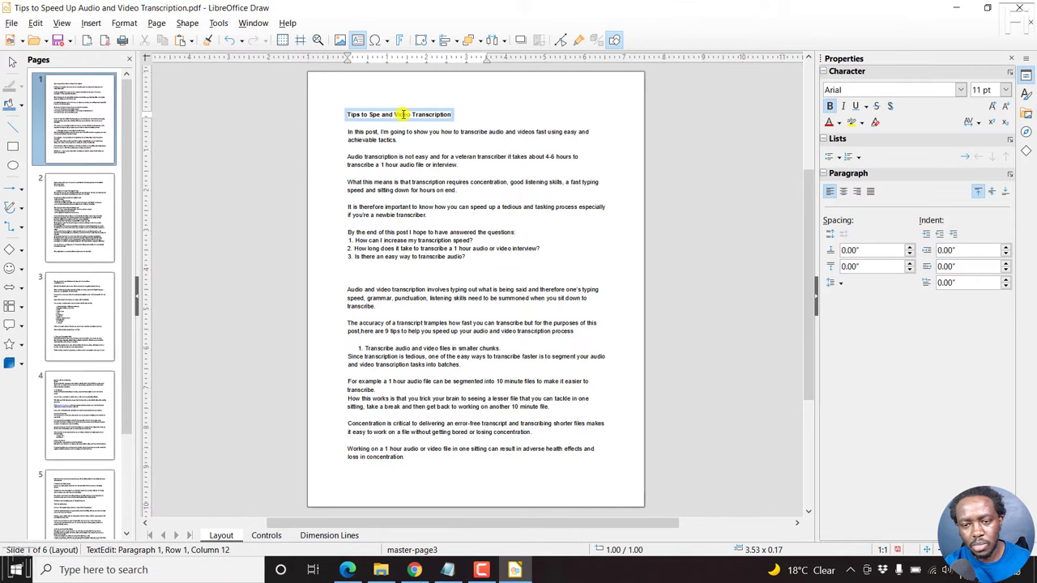
{"action": "type", "text": "ed U"}
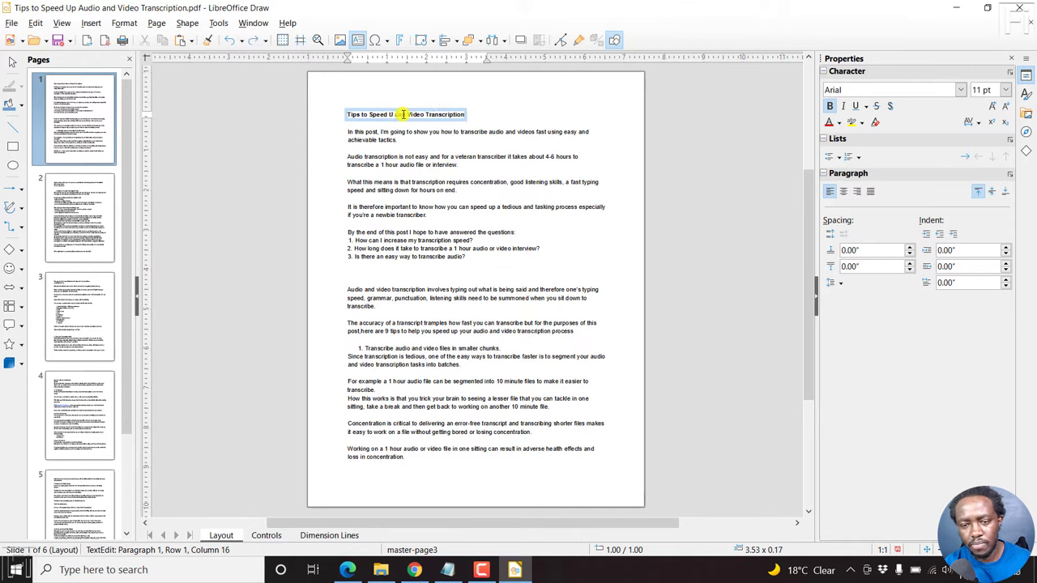
{"action": "type", "text": "p Audio"}
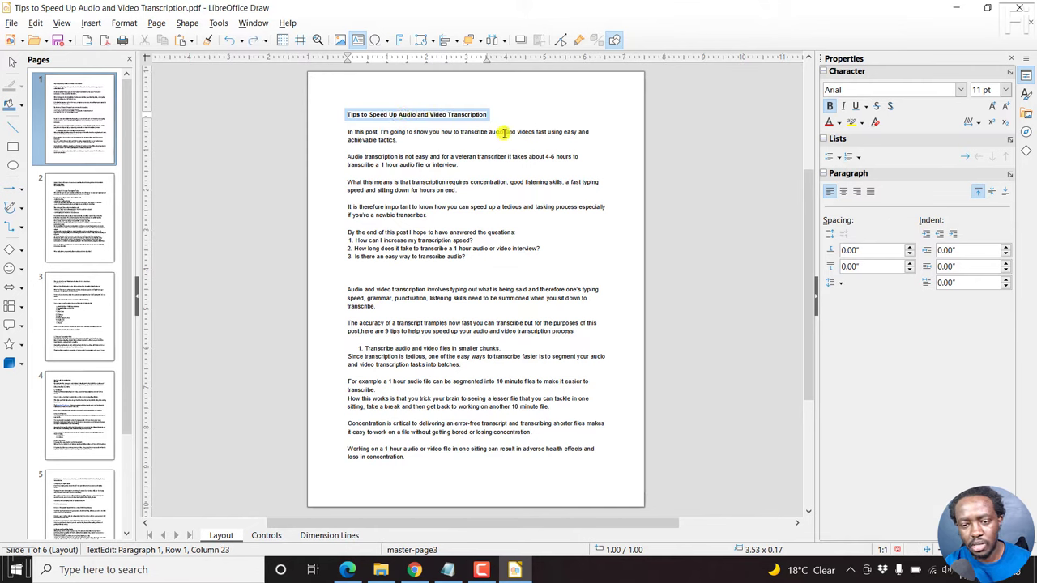
{"action": "left_click", "coordinate": [182, 149]}
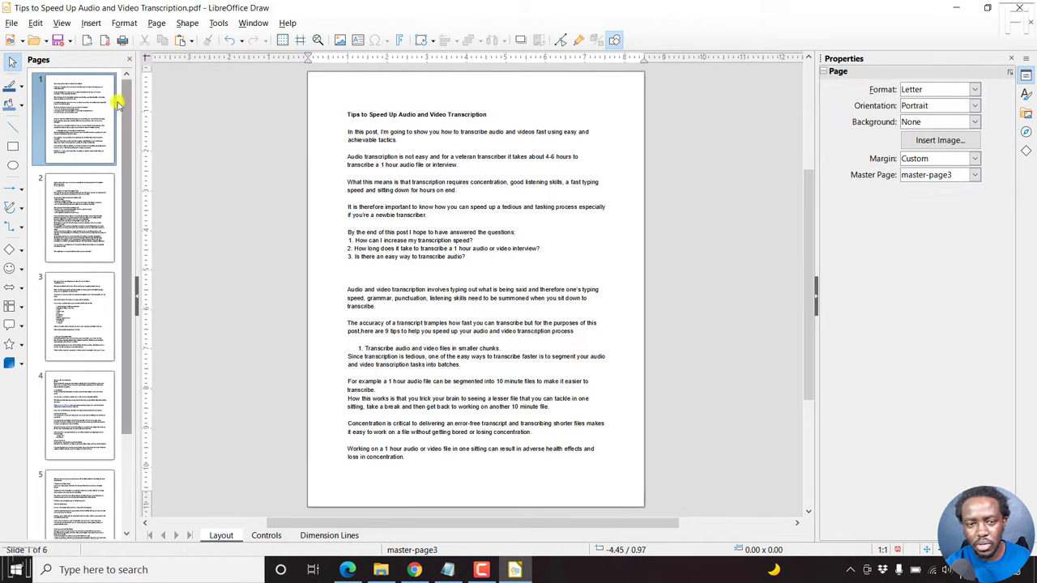
{"action": "left_click", "coordinate": [12, 23]}
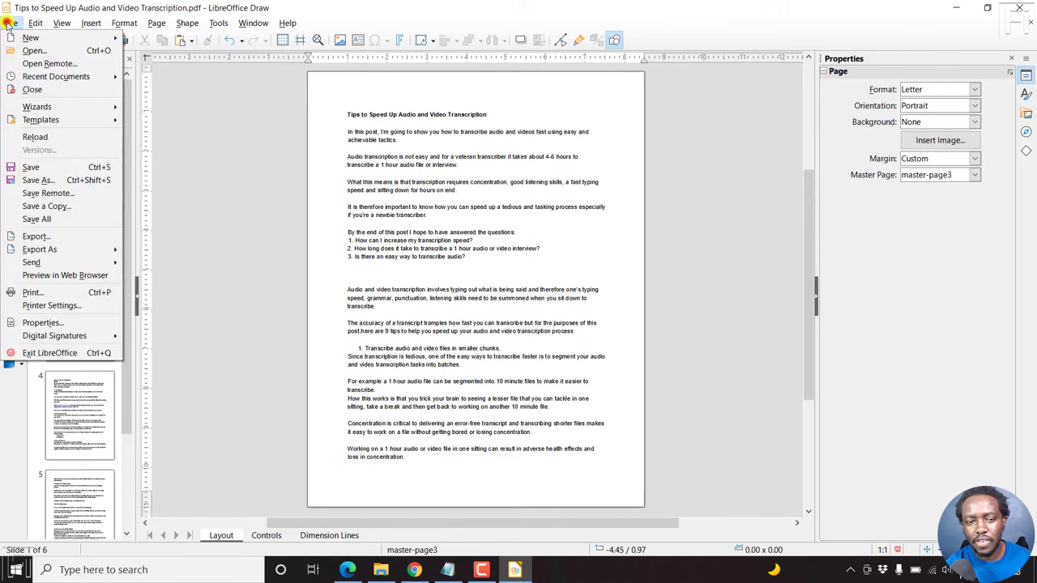
Step: Open Export as PDF and step through Initial View, User Interface and Links to Security
{"action": "left_click", "coordinate": [62, 251]}
{"action": "left_click", "coordinate": [182, 251]}
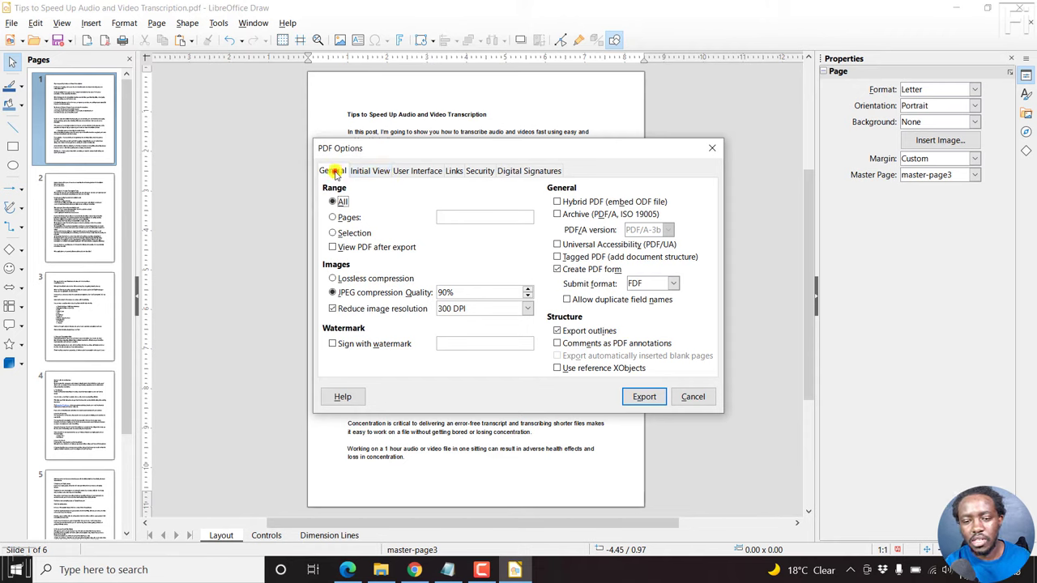
{"action": "left_click", "coordinate": [365, 174]}
{"action": "left_click", "coordinate": [413, 171]}
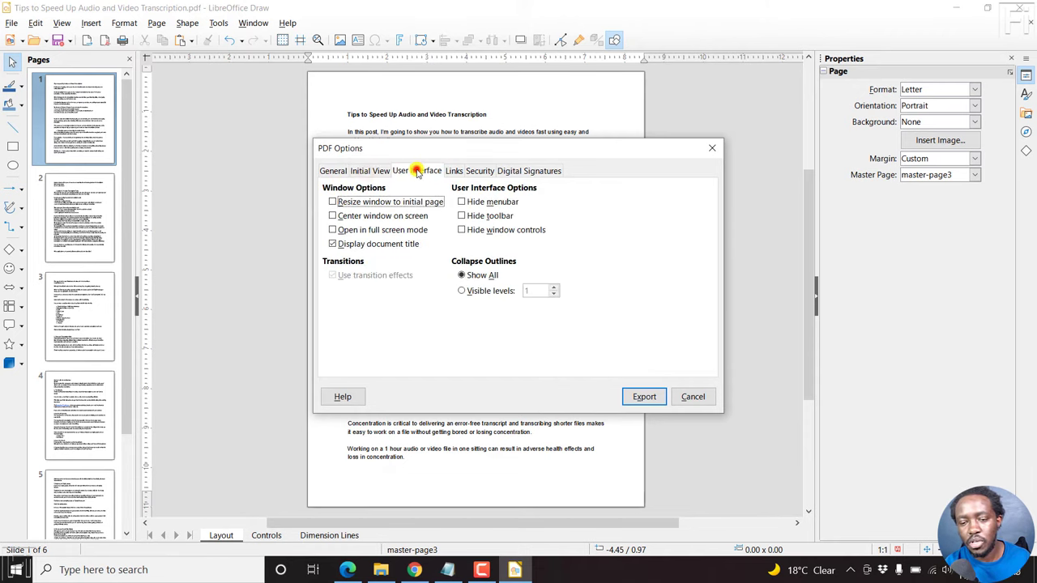
{"action": "left_click", "coordinate": [455, 171]}
{"action": "left_click", "coordinate": [478, 172]}
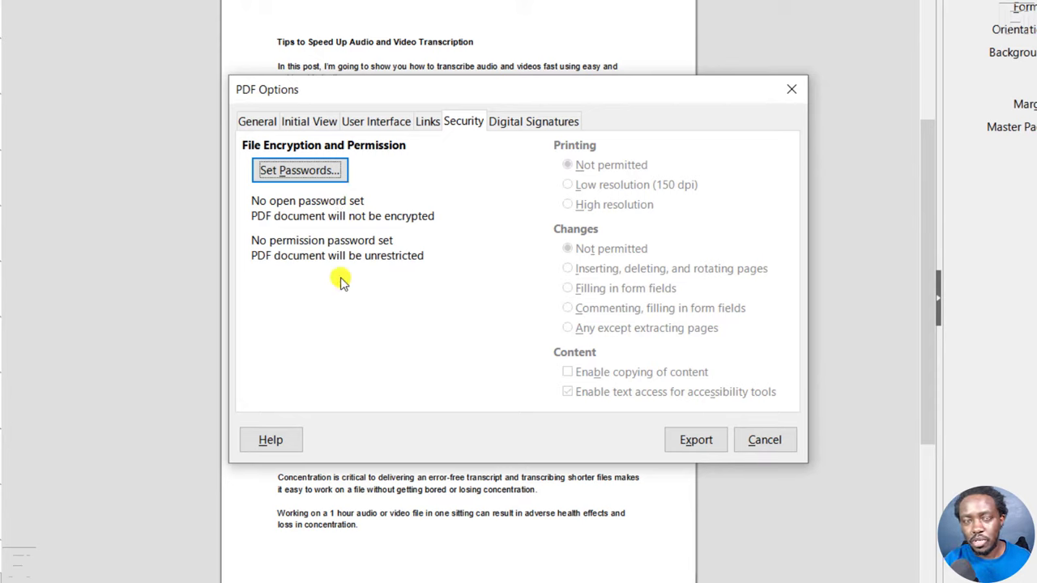
Step: Set and confirm a permission password for the PDF, leaving the open password empty
{"action": "left_click", "coordinate": [293, 172]}
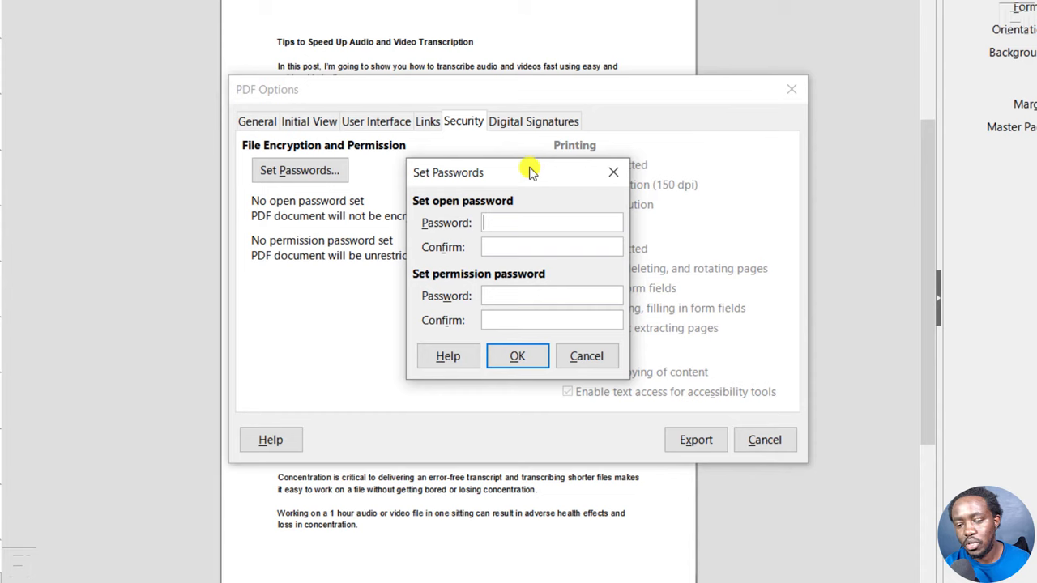
{"action": "left_click_drag", "start_coordinate": [529, 170], "coordinate": [340, 169]}
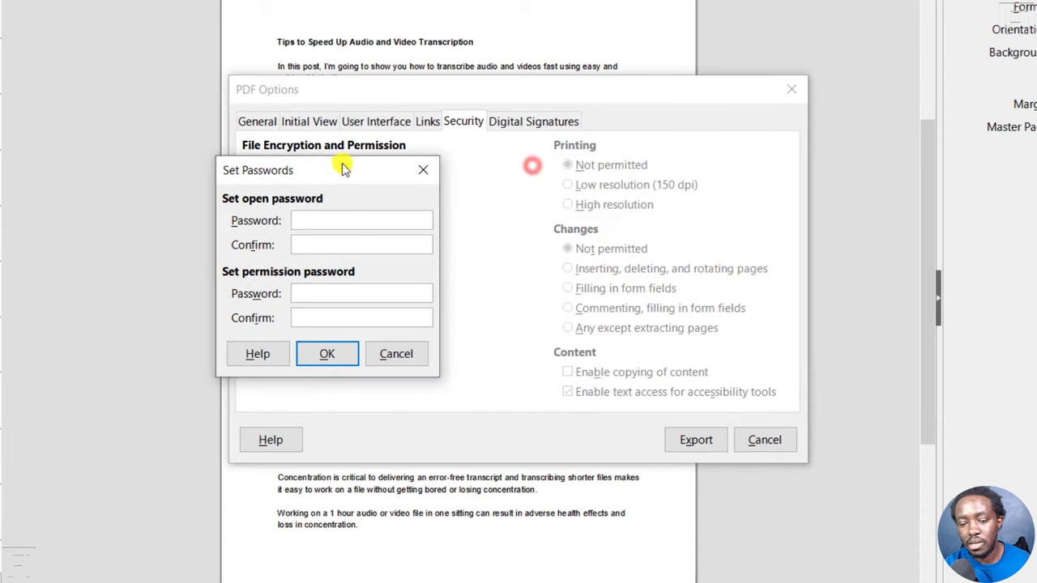
{"action": "left_click", "coordinate": [331, 289]}
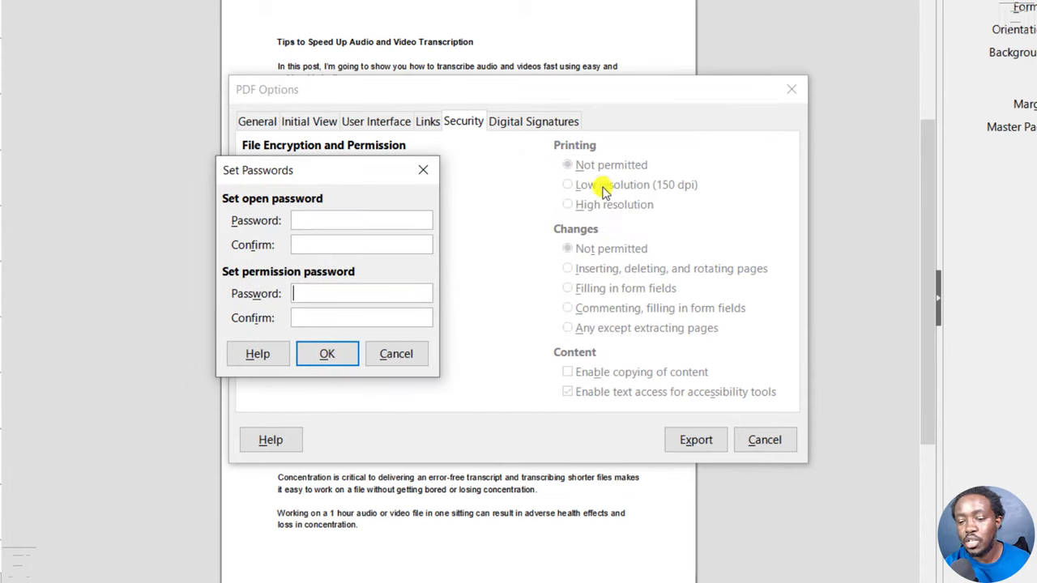
{"action": "left_click", "coordinate": [320, 318]}
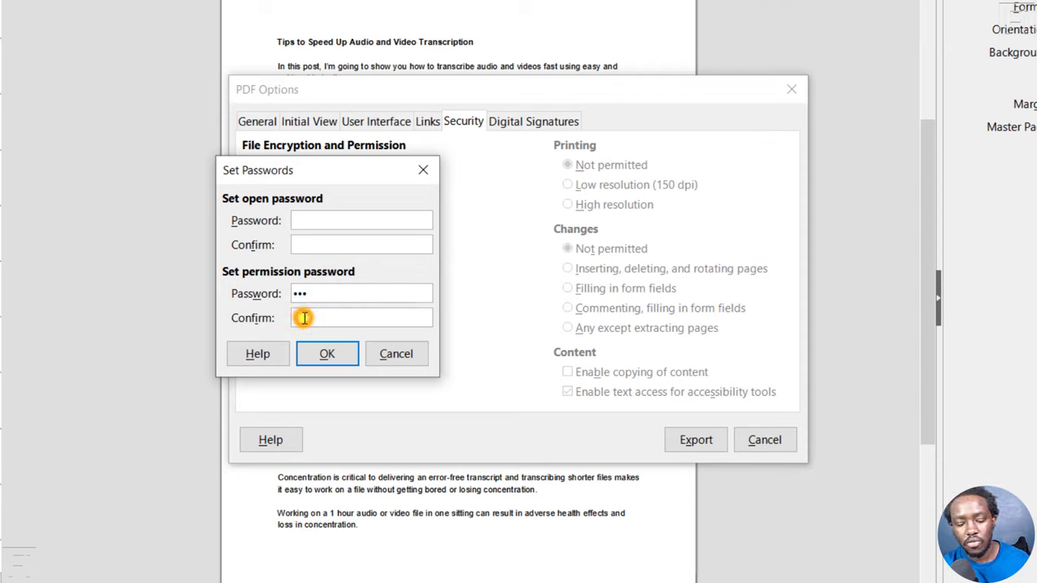
{"action": "left_click", "coordinate": [329, 352]}
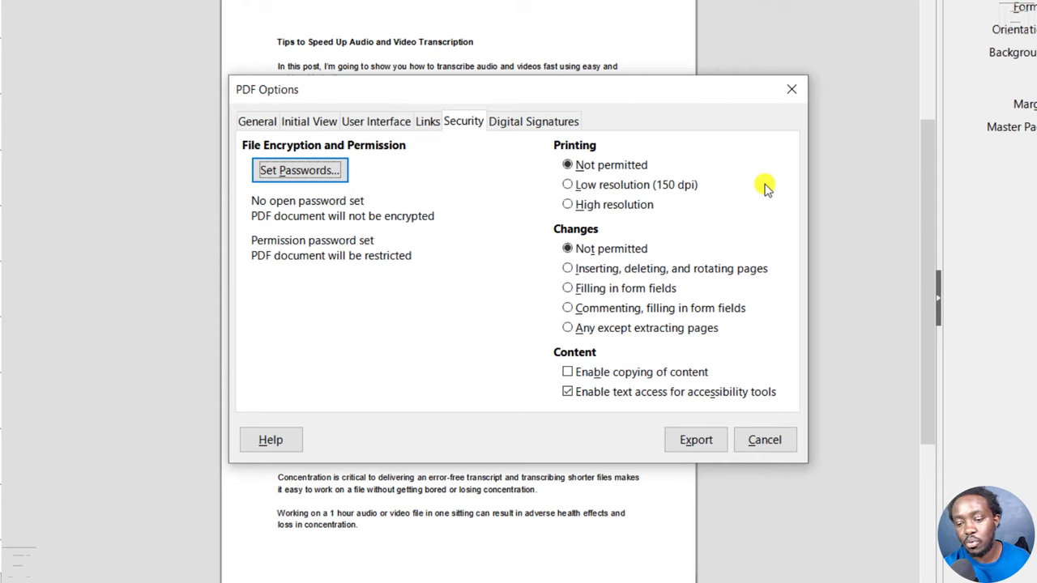
Step: Keep Printing and Changes set to Not permitted, with content copying disabled
{"action": "left_click", "coordinate": [570, 167]}
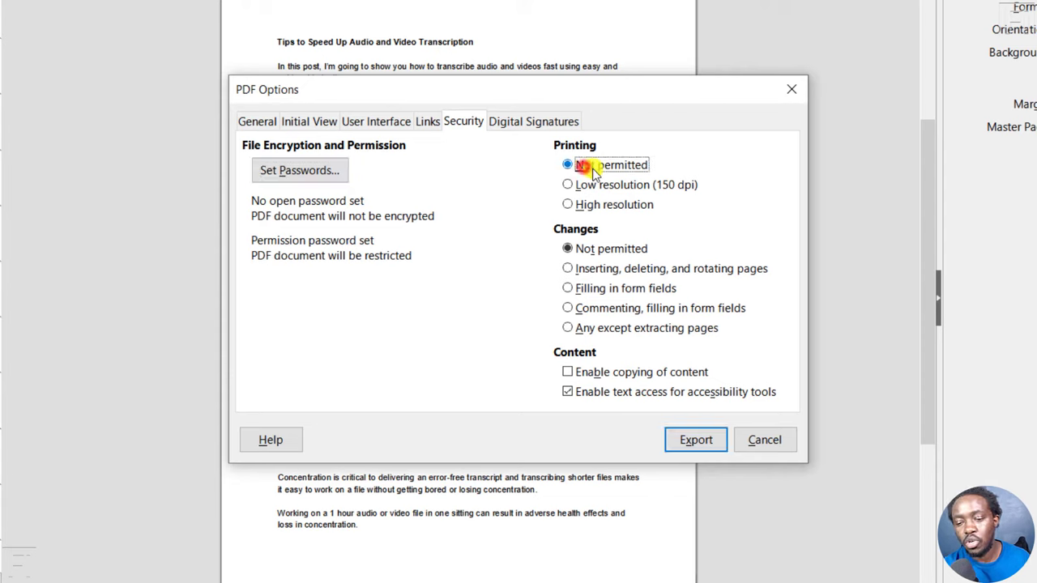
{"action": "left_click", "coordinate": [570, 249]}
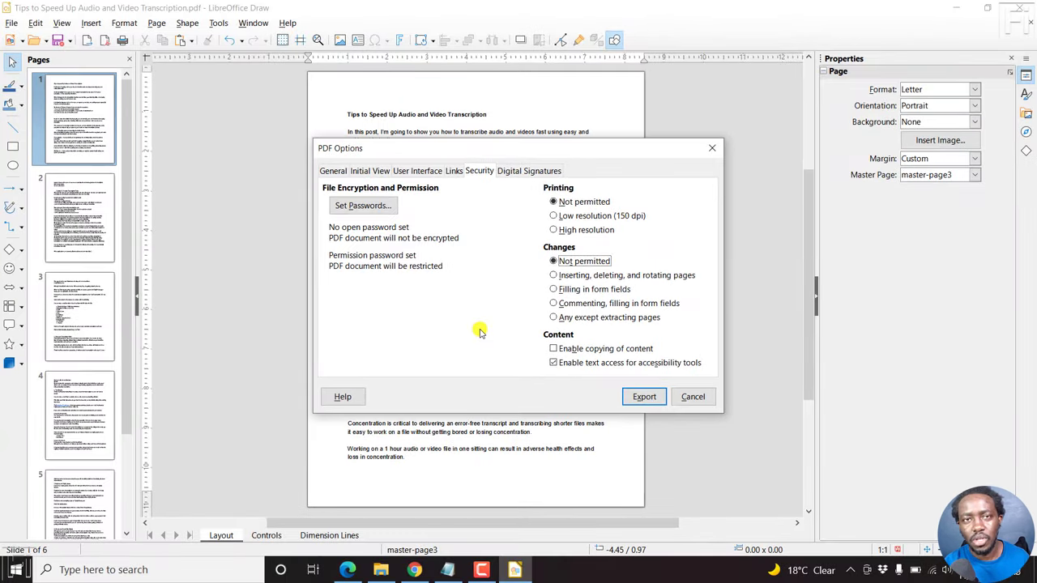
Step: Export the restricted PDF as 'Tips to Speed Up Audio and Video Transcription - With Permissions'
{"action": "left_click", "coordinate": [639, 393]}
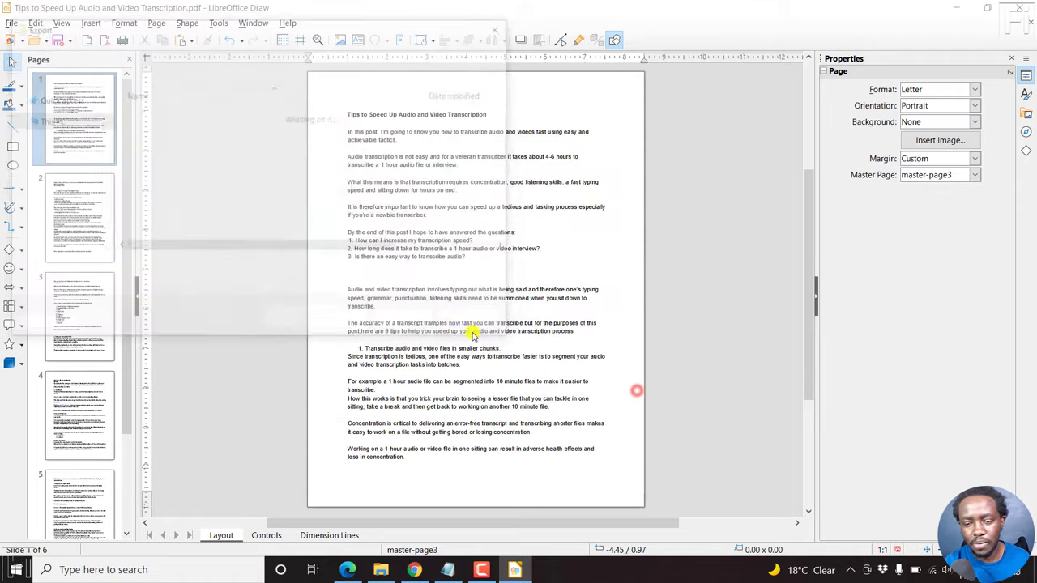
{"action": "left_click", "coordinate": [327, 268]}
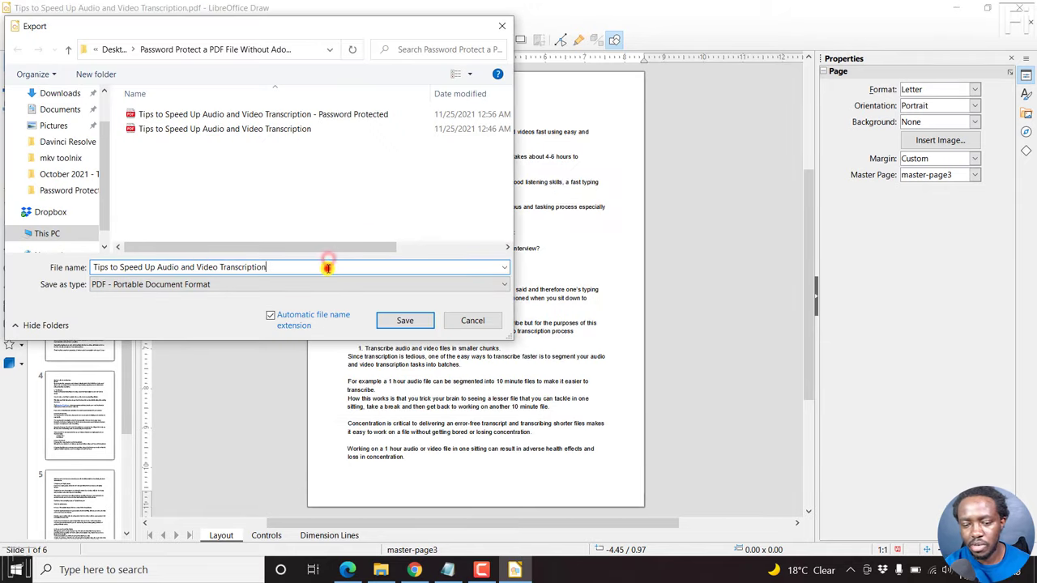
{"action": "type", "text": "- With Permissions"}
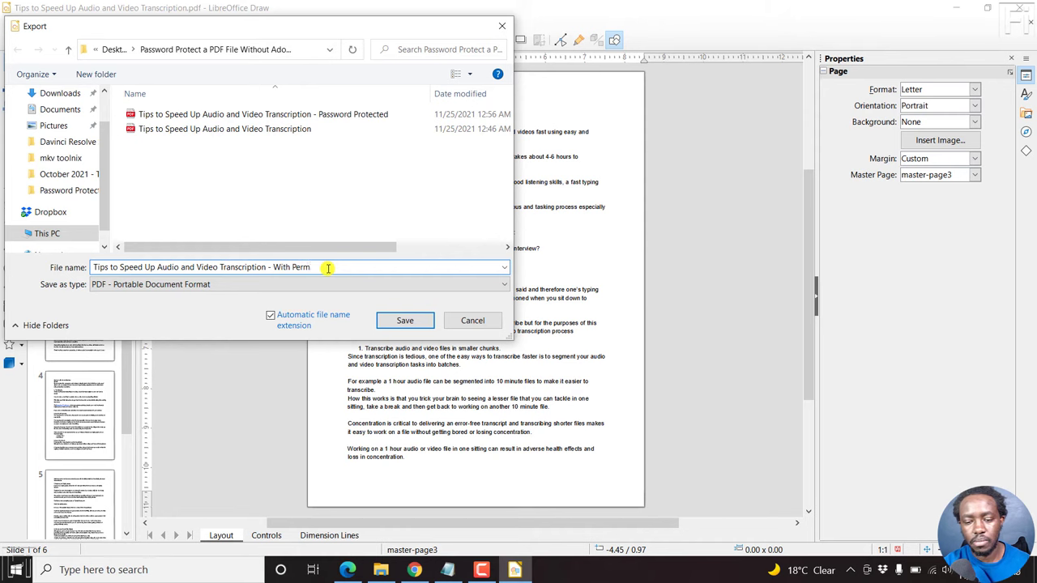
{"action": "left_click", "coordinate": [406, 320]}
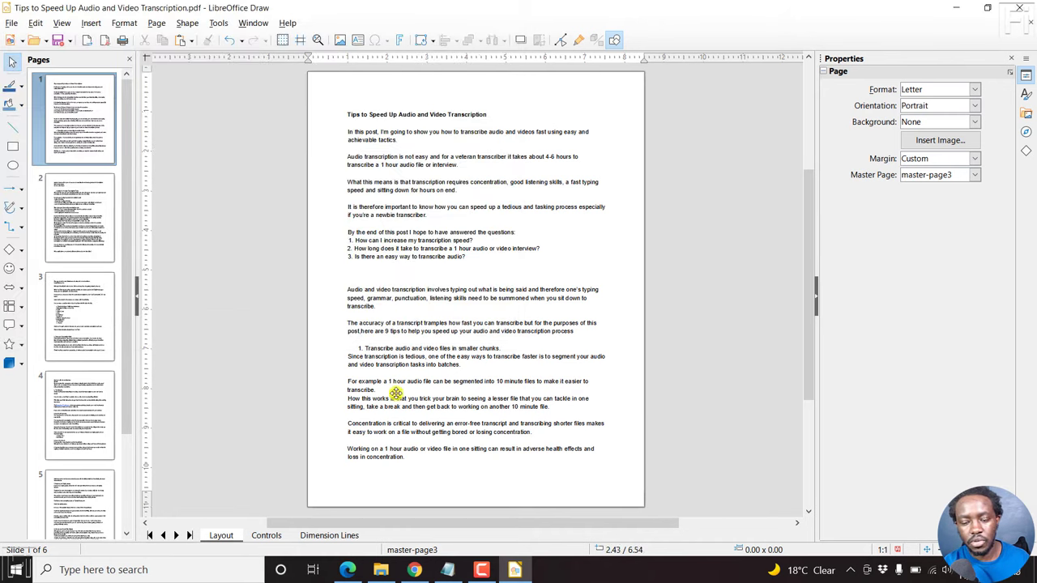
Step: Open the new 'With Permissions' PDF from File Explorer in Edge
{"action": "left_click", "coordinate": [381, 570]}
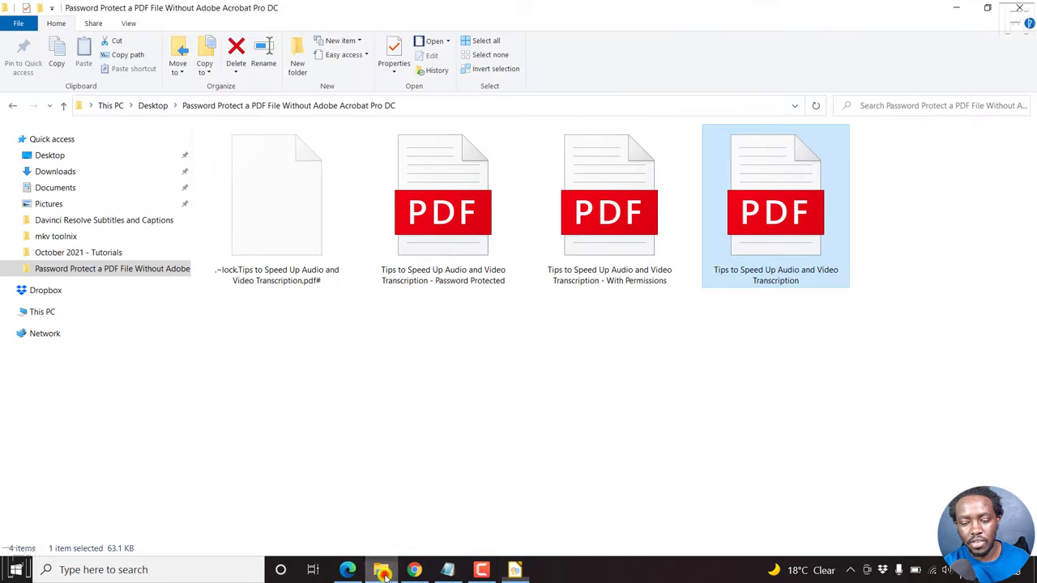
{"action": "left_click", "coordinate": [624, 440]}
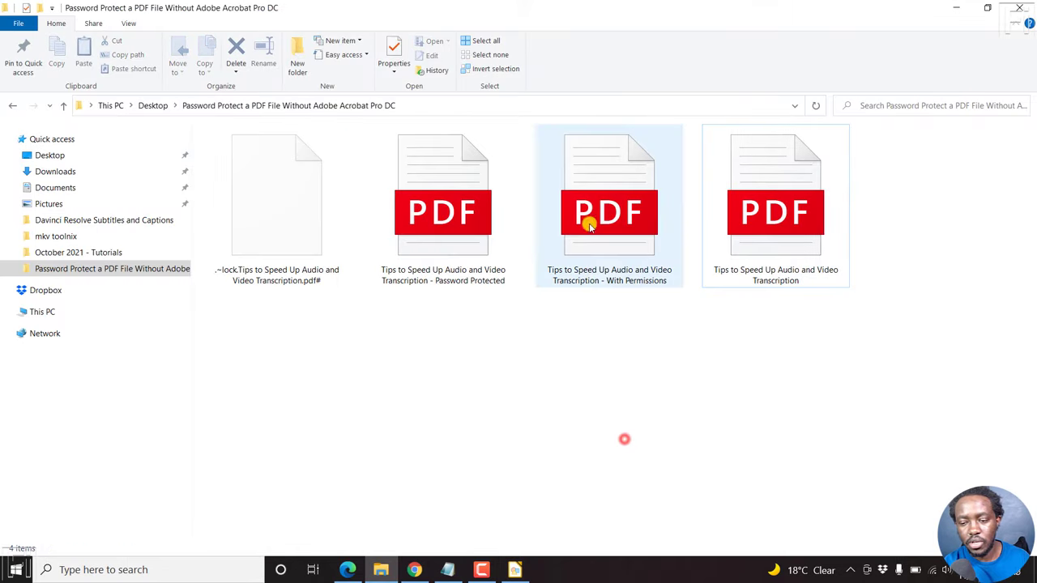
{"action": "double_click", "coordinate": [630, 232]}
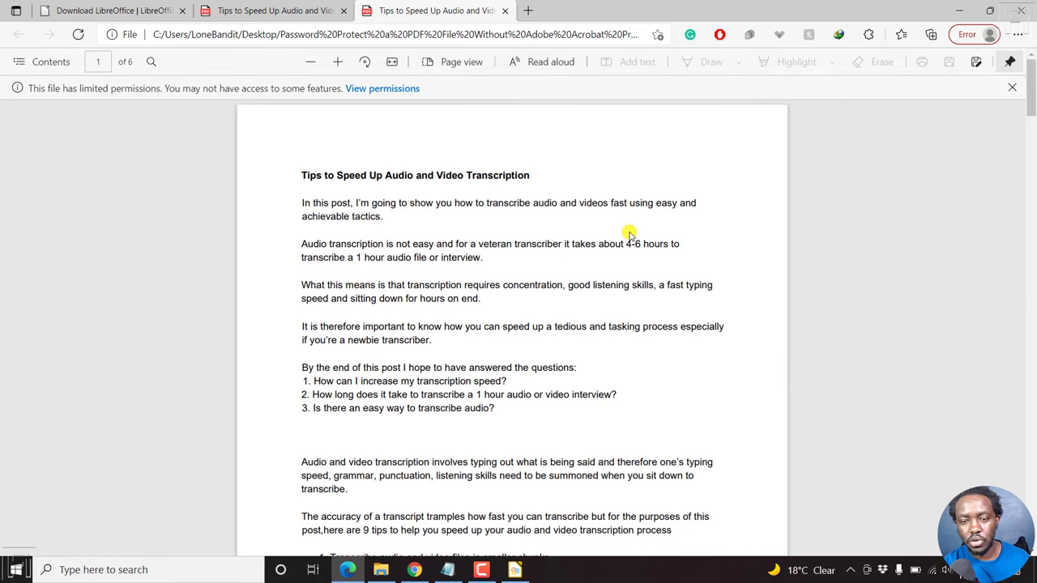
{"action": "left_click", "coordinate": [243, 10]}
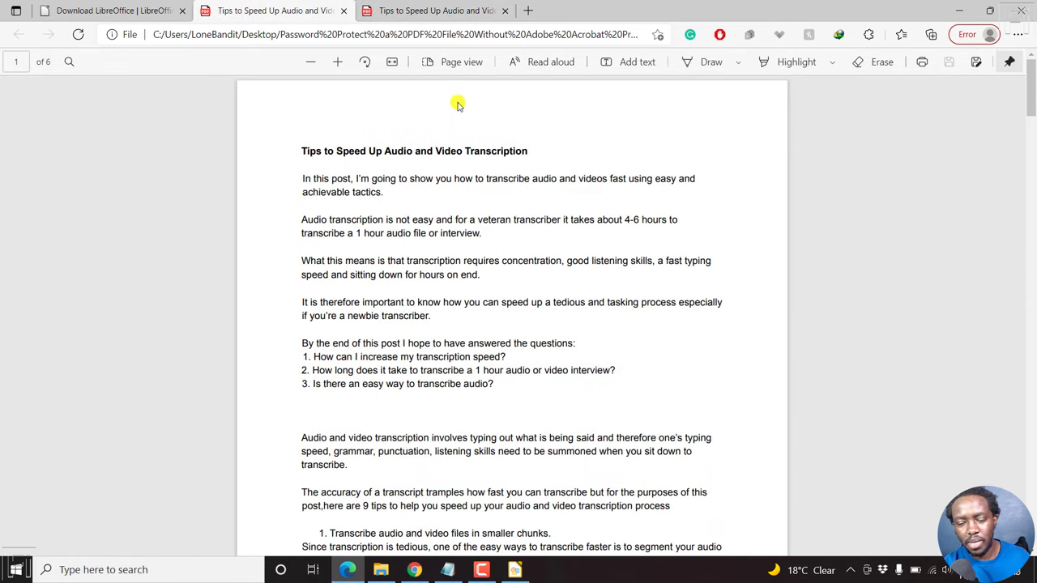
{"action": "left_click", "coordinate": [429, 10]}
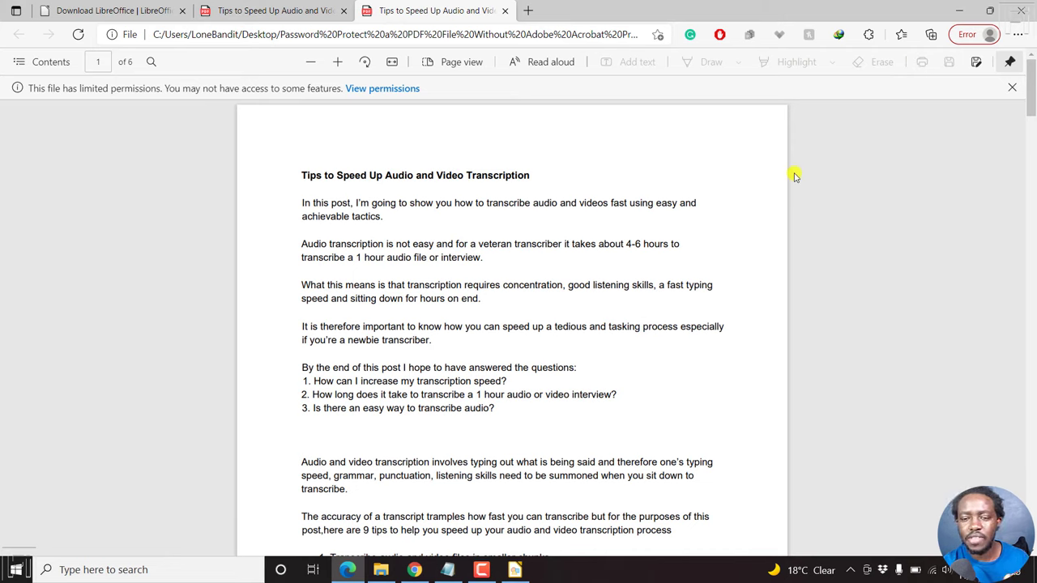
{"action": "left_click", "coordinate": [383, 86]}
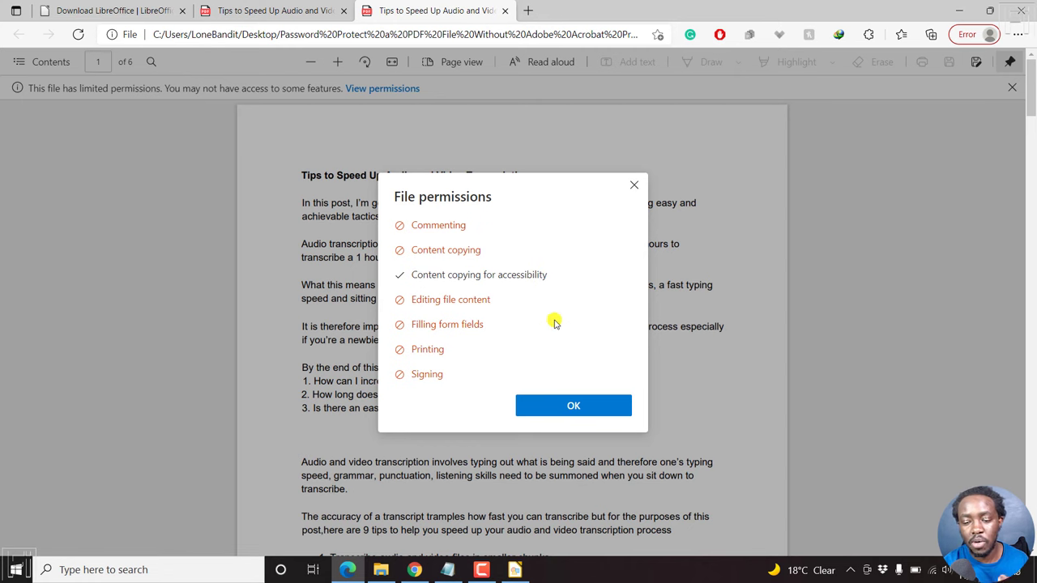
{"action": "left_click", "coordinate": [575, 407]}
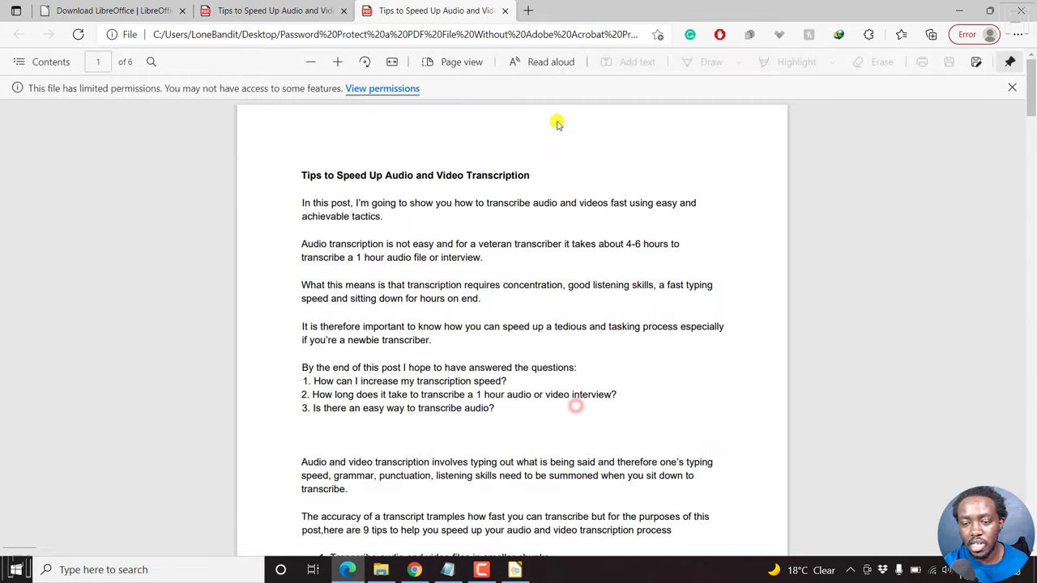